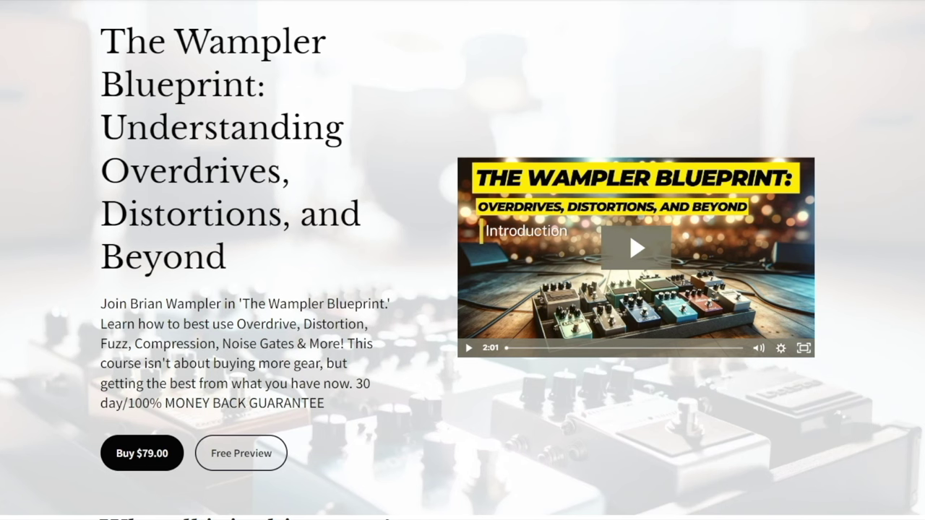
- Scroll the Wampler Blueprint course page down to the 'What all is in this course?' curriculum list
{"action": "scroll", "coordinate": [462, 260], "scroll_direction": "down", "scroll_amount": 7}
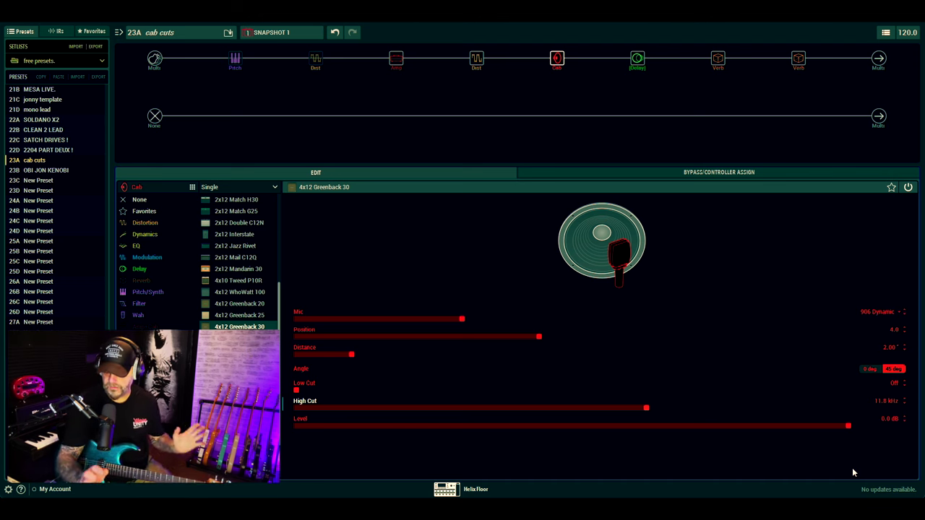
{"action": "left_click", "coordinate": [243, 65]}
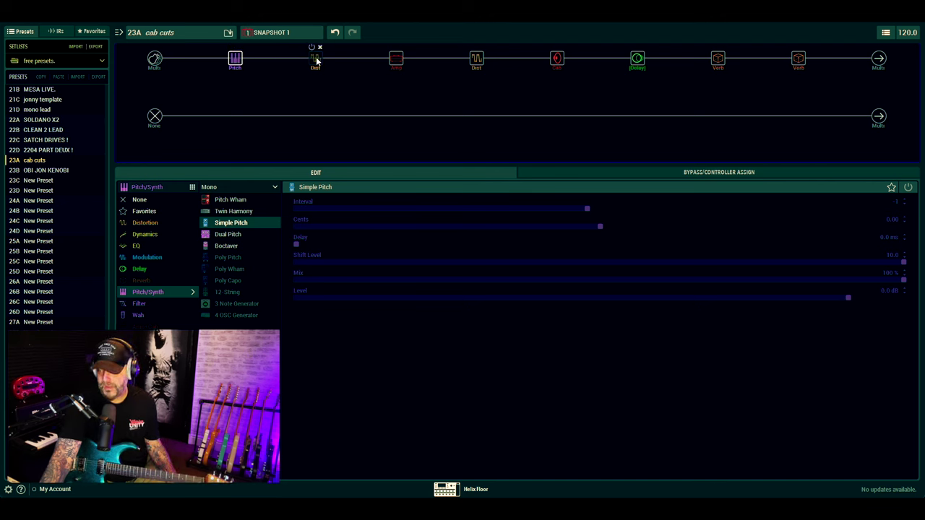
{"action": "left_click", "coordinate": [316, 61]}
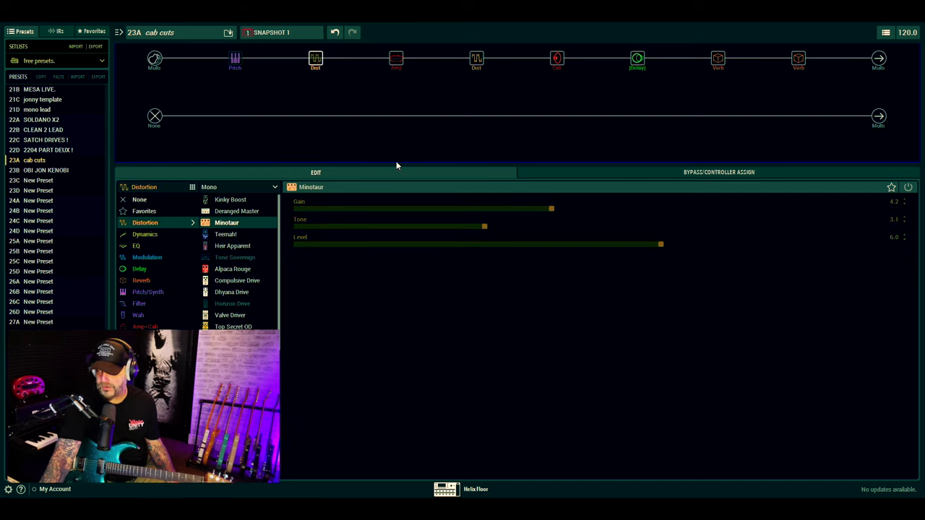
{"action": "left_click", "coordinate": [398, 61]}
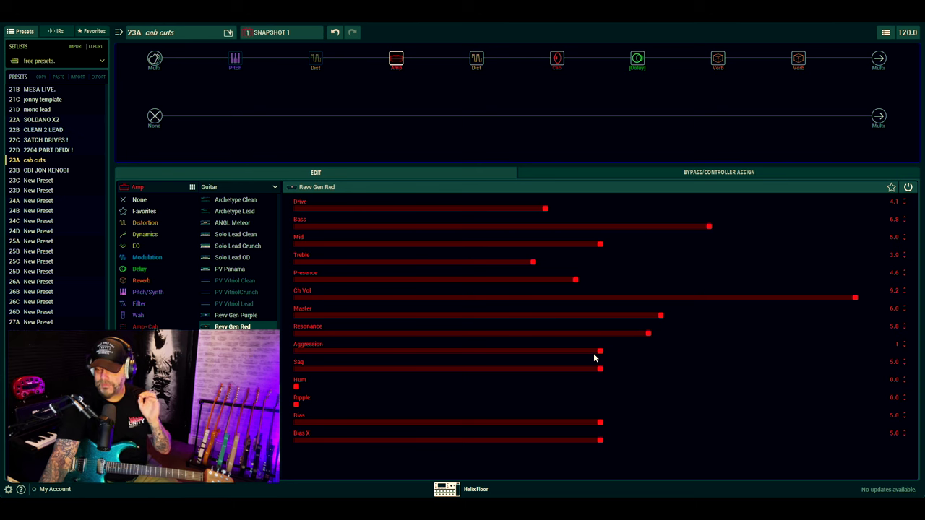
{"action": "left_click", "coordinate": [476, 58]}
{"action": "mouse_move", "coordinate": [557, 62]}
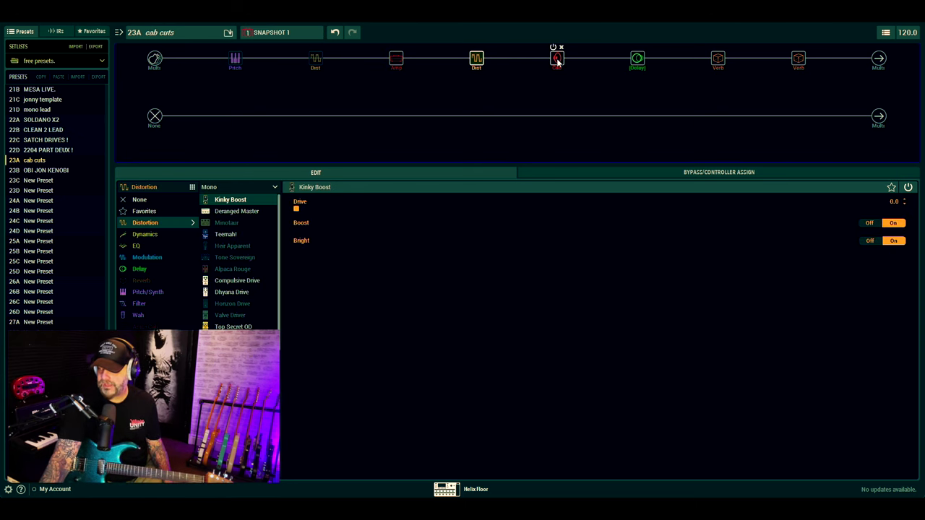
{"action": "left_click", "coordinate": [557, 62]}
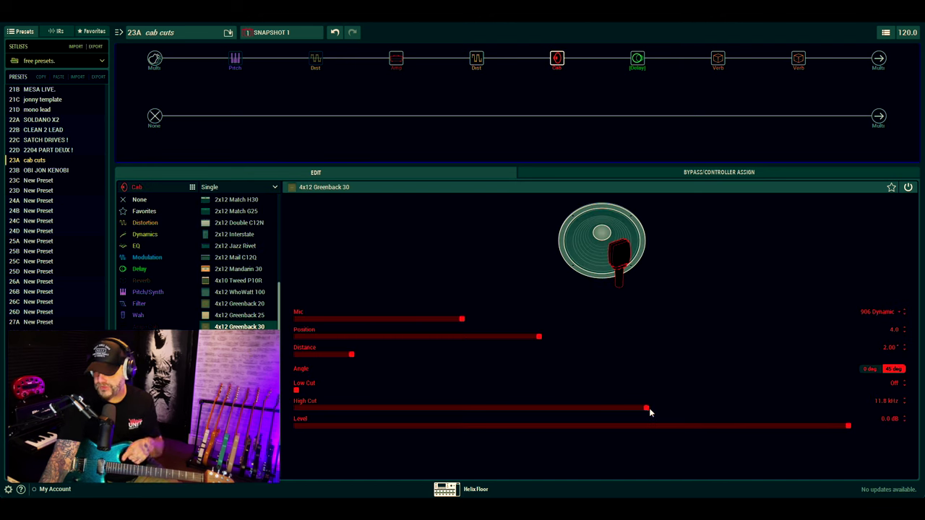
{"action": "left_click", "coordinate": [637, 64]}
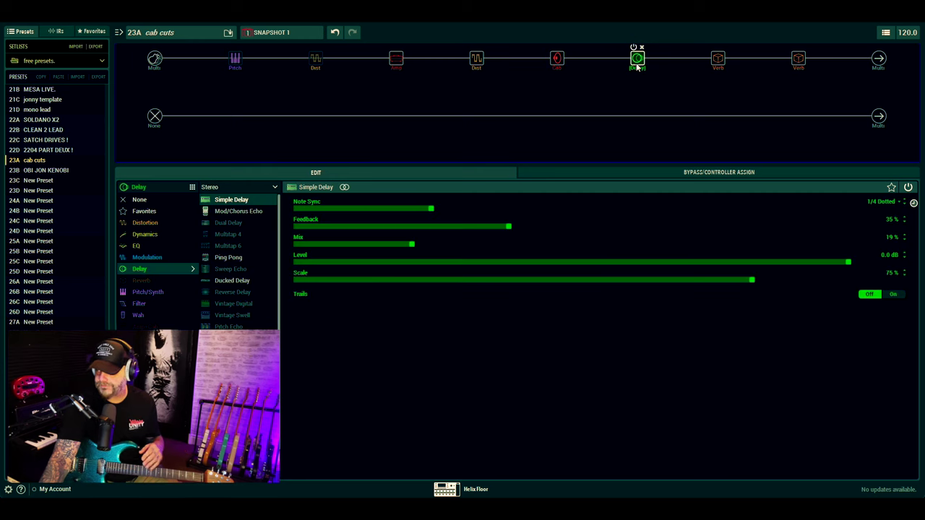
{"action": "left_click", "coordinate": [716, 61]}
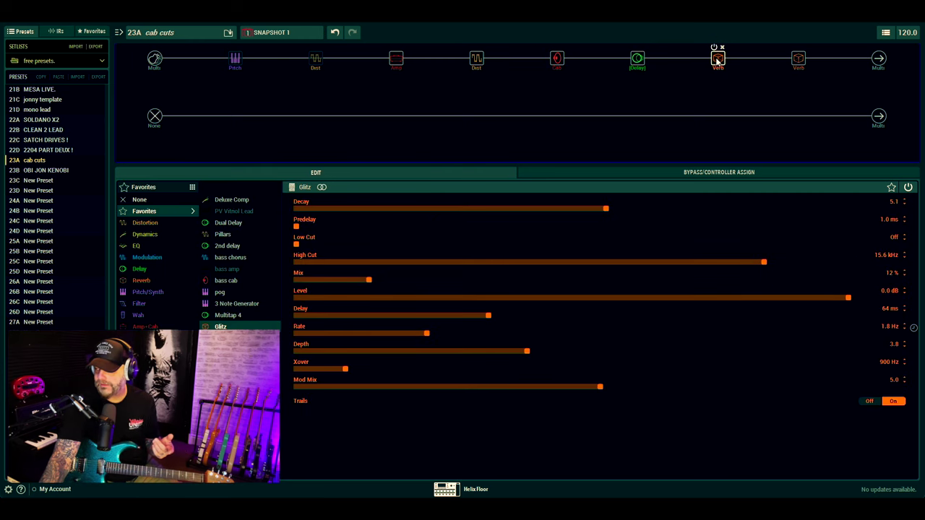
{"action": "left_click", "coordinate": [798, 62]}
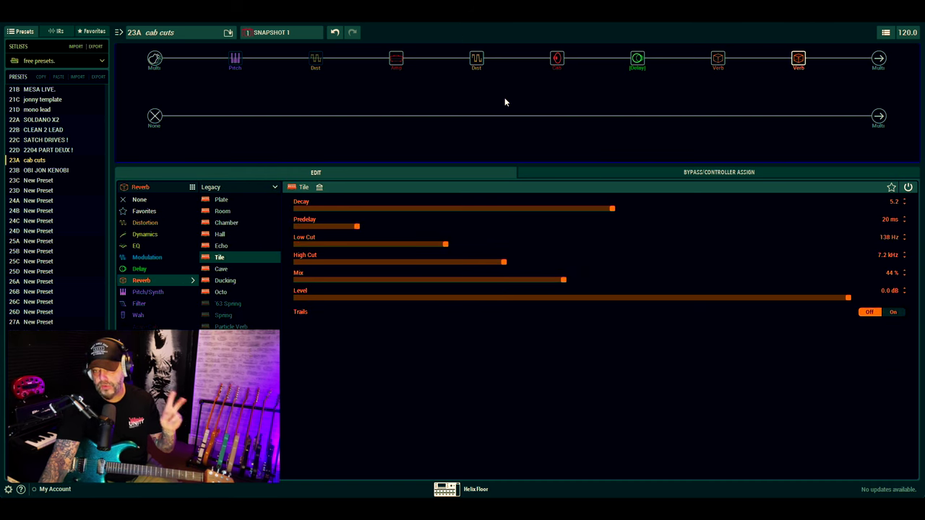
{"action": "mouse_move", "coordinate": [559, 63]}
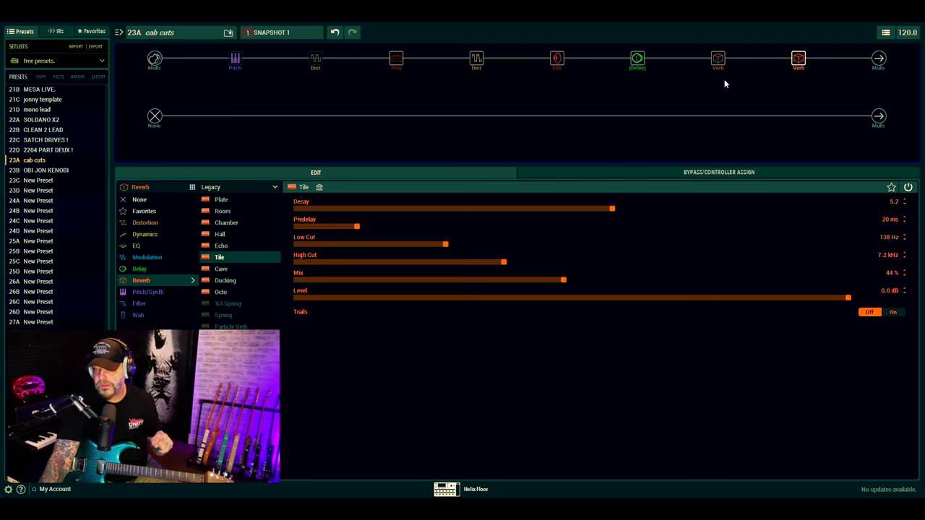
{"action": "mouse_move", "coordinate": [792, 64]}
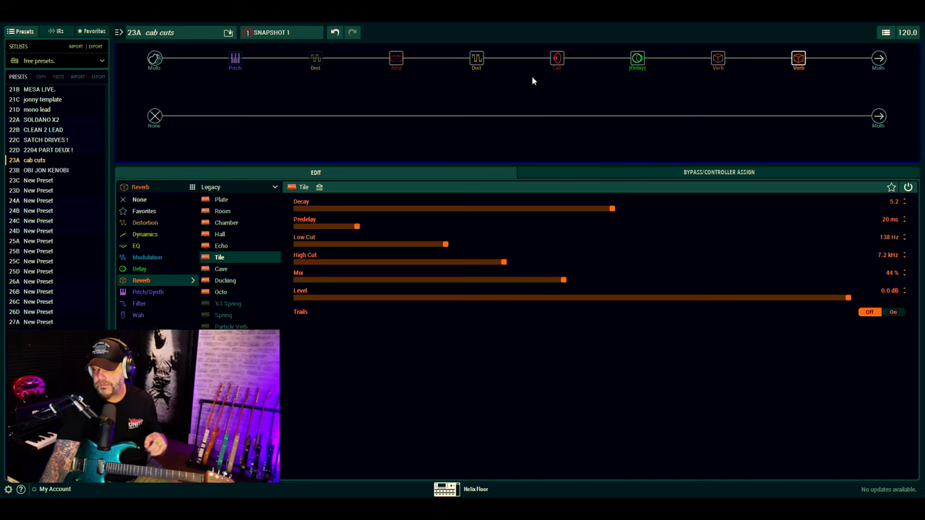
{"action": "left_click", "coordinate": [557, 59]}
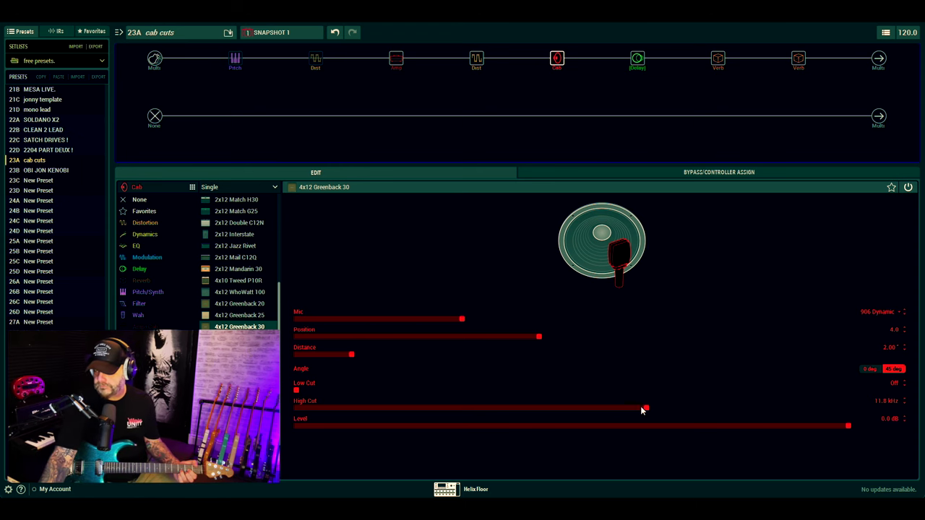
- Sweep the 4x12 Greenback 30 High Cut down from 11.8 kHz, settling near 5.0 kHz
{"action": "left_click_drag", "start_coordinate": [640, 408], "coordinate": [473, 399]}
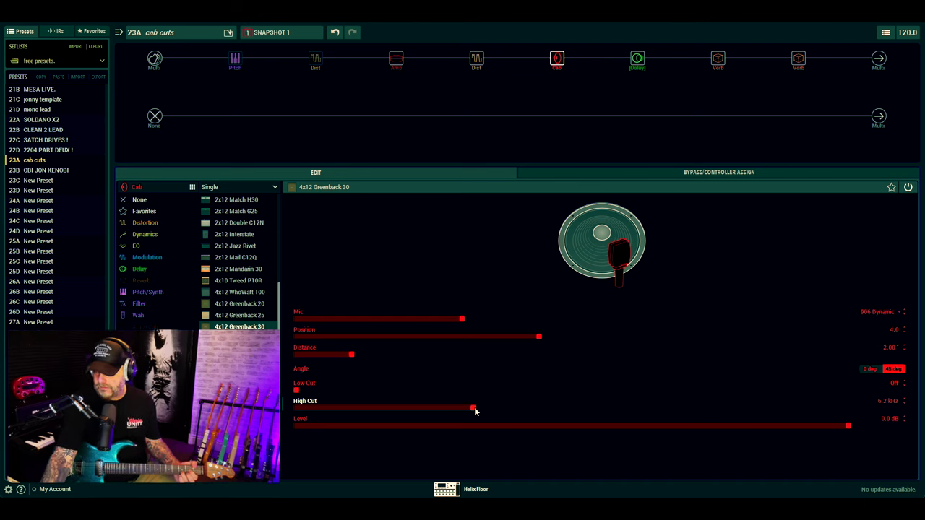
{"action": "left_click_drag", "start_coordinate": [472, 409], "coordinate": [643, 407]}
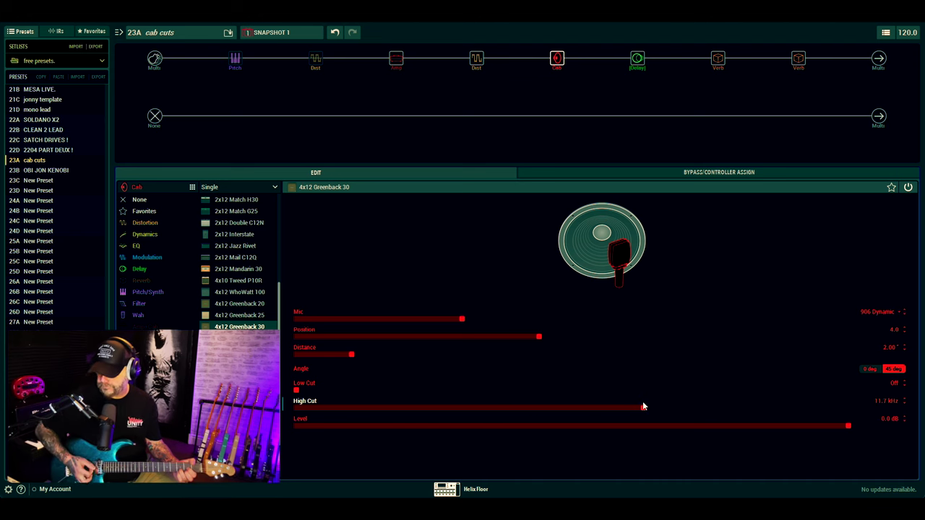
{"action": "left_click_drag", "start_coordinate": [636, 411], "coordinate": [434, 404]}
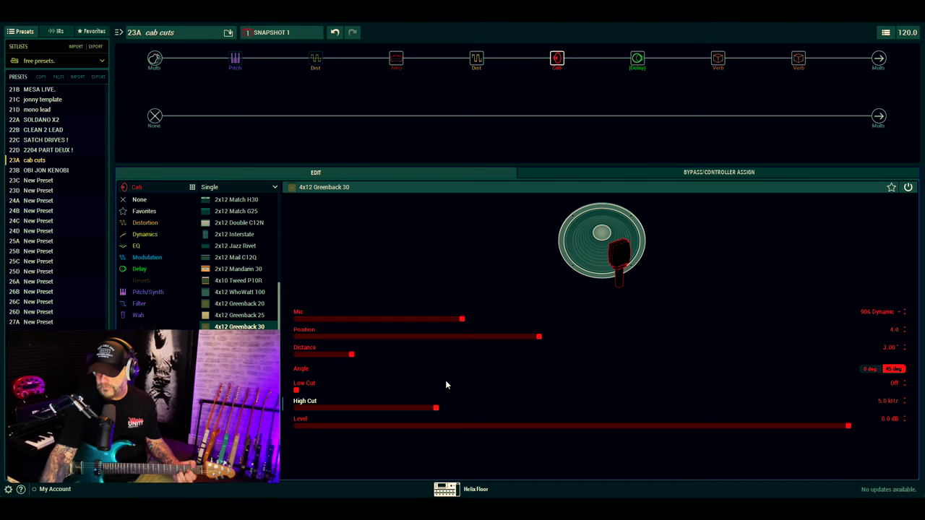
- Drop the cab High Cut to its 500 Hz minimum, then bring it up to 4.7 kHz
{"action": "left_click", "coordinate": [296, 409]}
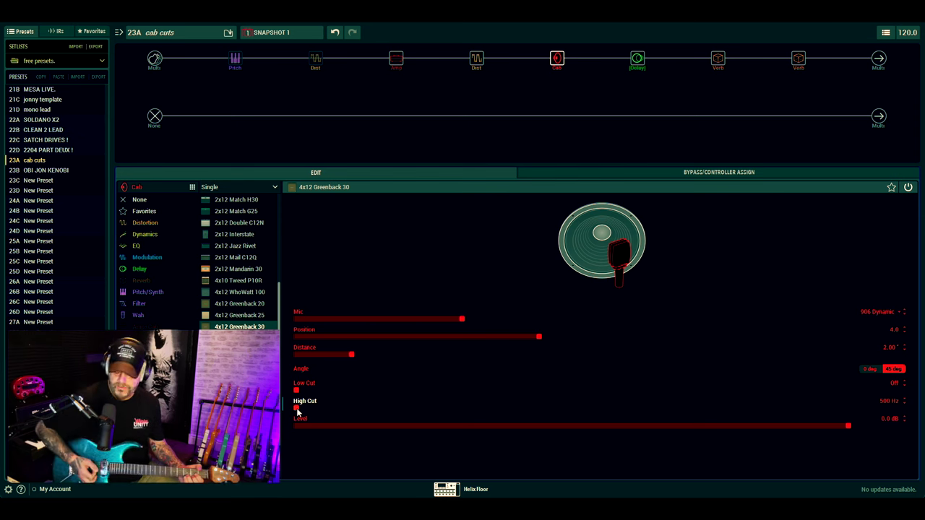
{"action": "left_click_drag", "start_coordinate": [297, 409], "coordinate": [426, 413]}
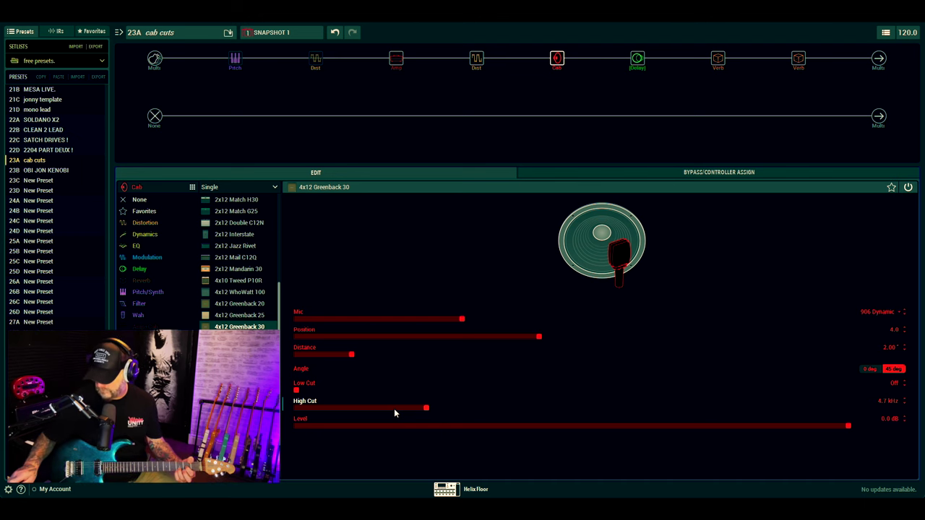
- Sweep the Greenback 30 High Cut from 500 Hz to 13.3 kHz and between 1.4 and 11.6 kHz, settling at 5.0 kHz
{"action": "left_click", "coordinate": [296, 409]}
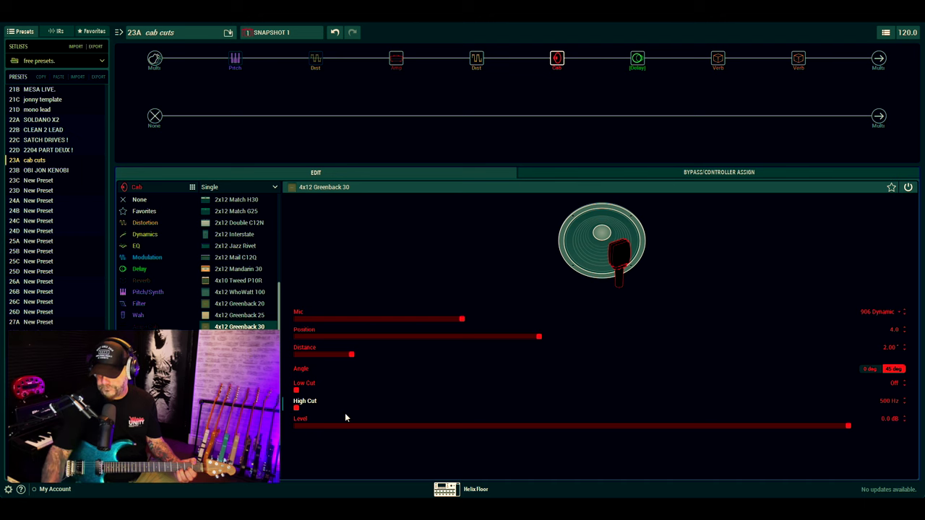
{"action": "left_click_drag", "start_coordinate": [299, 409], "coordinate": [421, 419]}
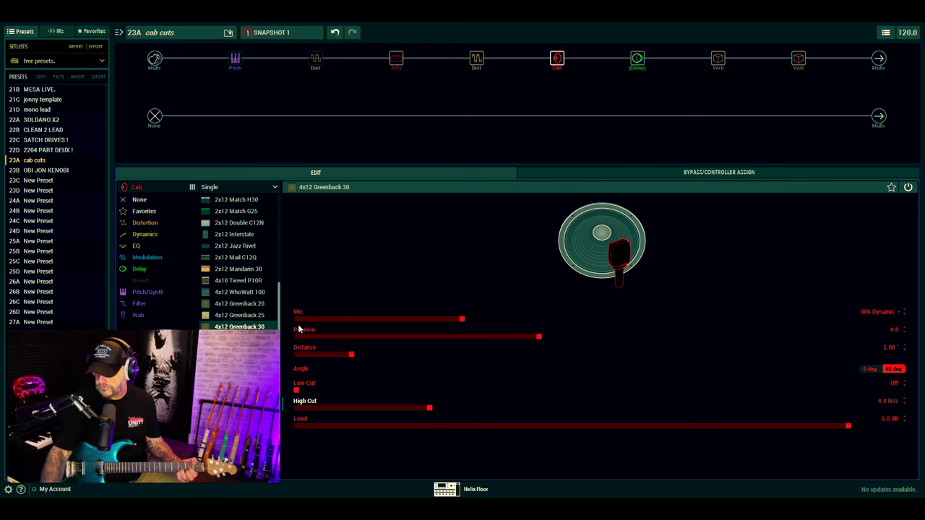
{"action": "left_click_drag", "start_coordinate": [429, 409], "coordinate": [430, 410]}
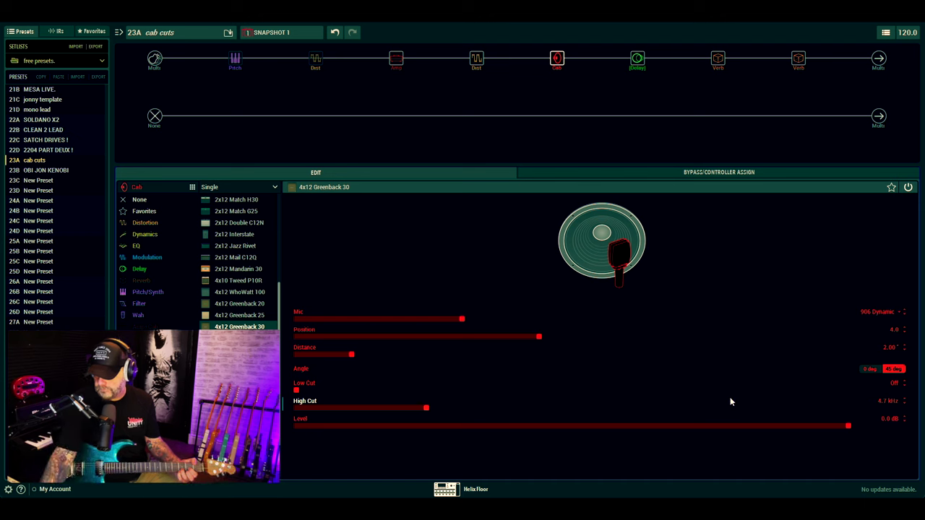
{"action": "left_click", "coordinate": [692, 408]}
{"action": "left_click_drag", "start_coordinate": [692, 408], "coordinate": [645, 412]}
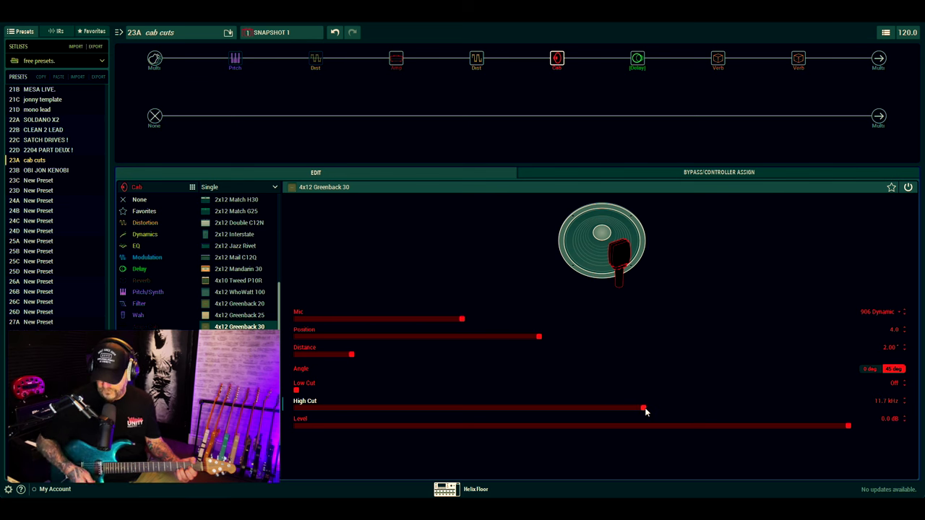
{"action": "left_click_drag", "start_coordinate": [642, 409], "coordinate": [429, 409]}
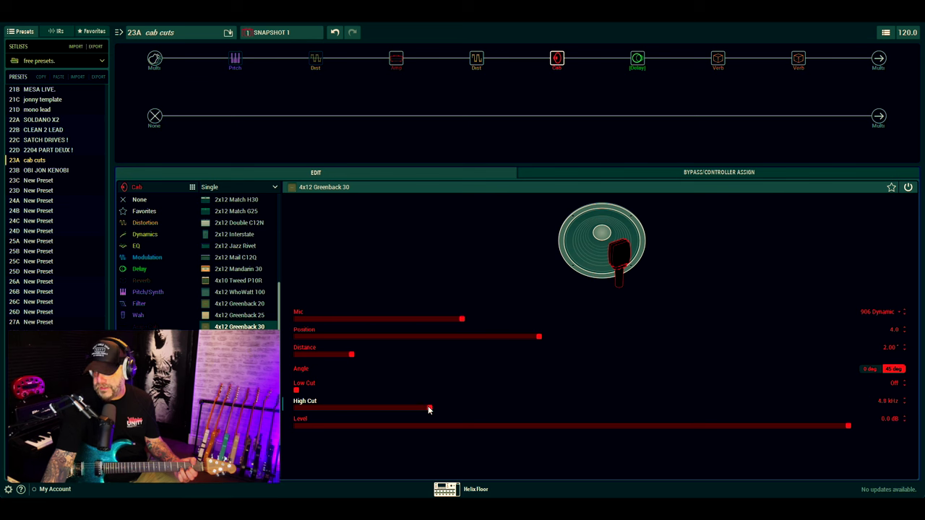
{"action": "left_click", "coordinate": [319, 409]}
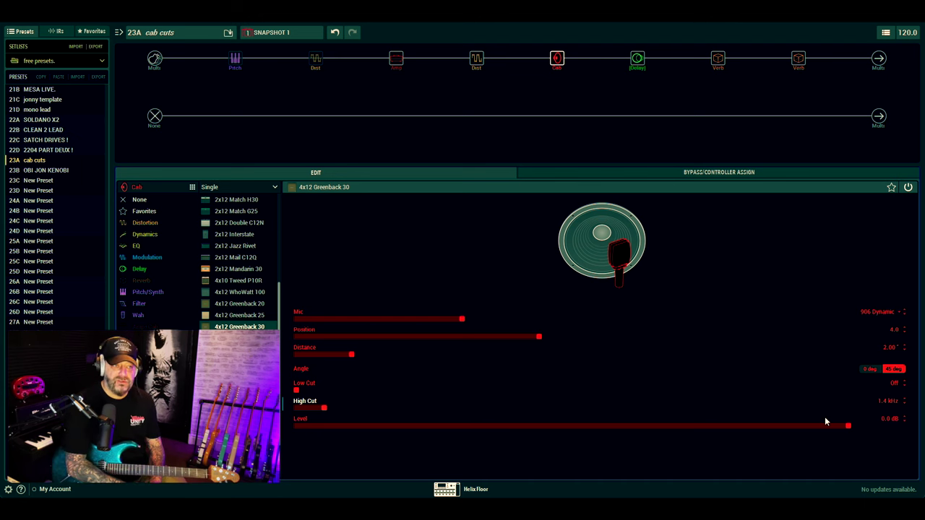
{"action": "left_click", "coordinate": [638, 406]}
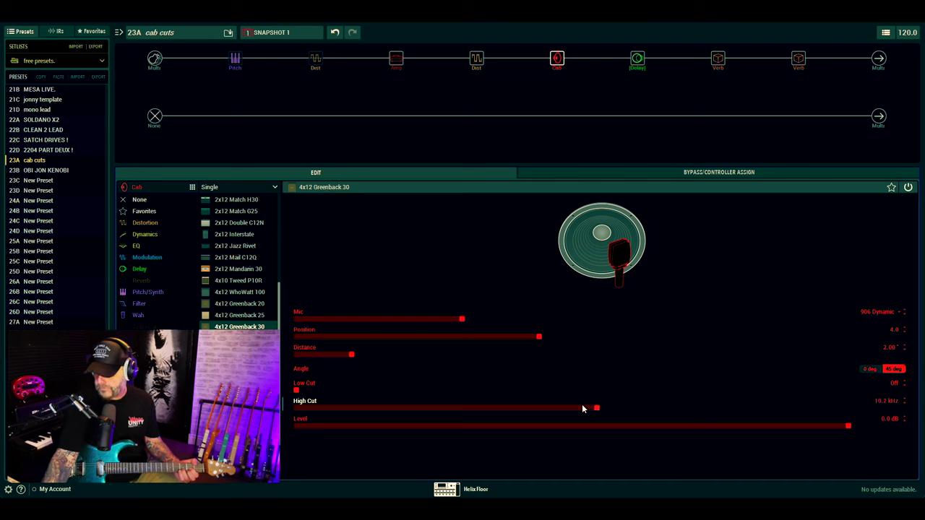
{"action": "left_click_drag", "start_coordinate": [547, 409], "coordinate": [436, 409]}
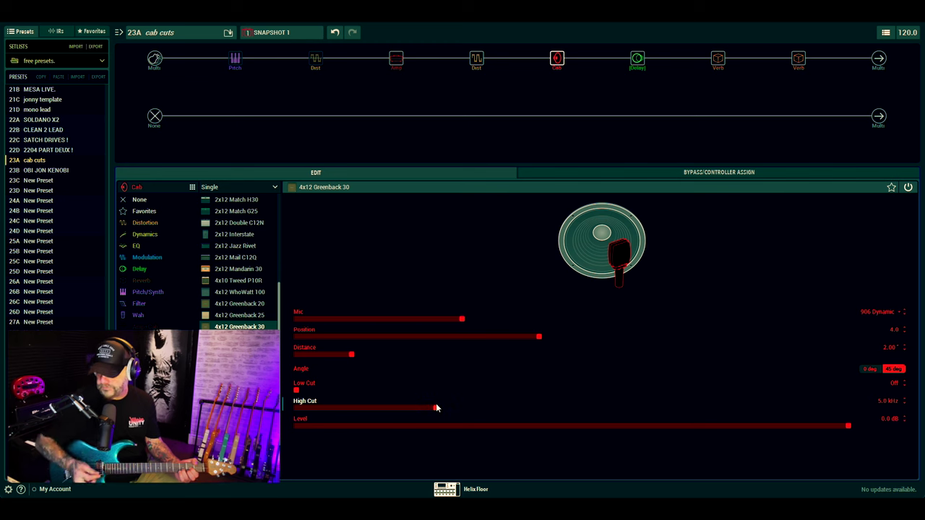
- Drop the cab High Cut to 500 Hz, raise it to about 11.7 kHz, then leave it at 5.6 kHz
{"action": "left_click", "coordinate": [295, 410]}
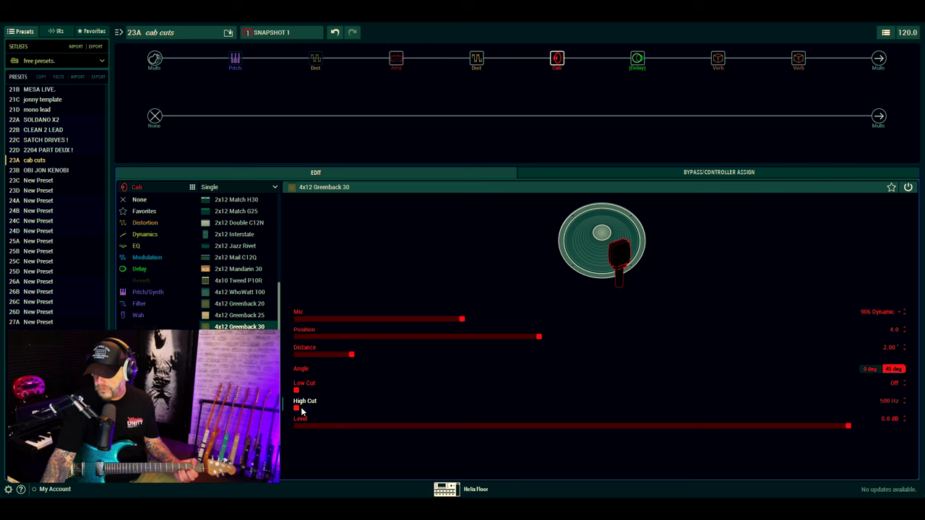
{"action": "left_click_drag", "start_coordinate": [297, 410], "coordinate": [433, 409]}
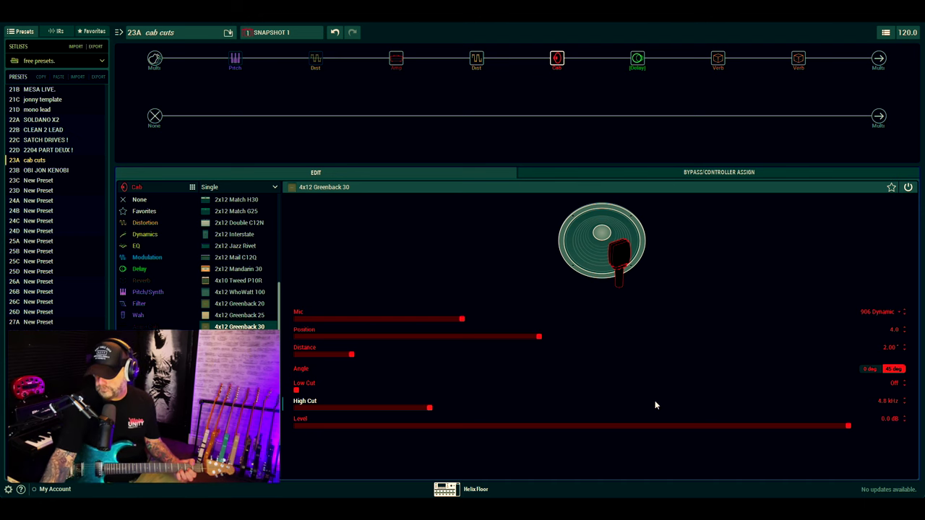
{"action": "left_click_drag", "start_coordinate": [654, 405], "coordinate": [454, 406]}
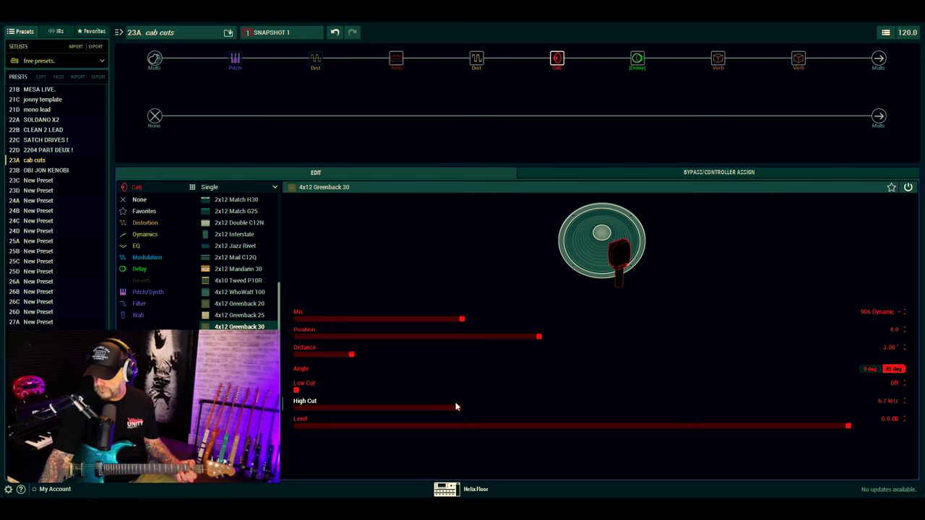
- Reset the Greenback 30 High Cut to 500 Hz and raise it to 4.7 kHz, leaving Low Cut off and Level 0.0 dB
{"action": "left_click", "coordinate": [295, 408]}
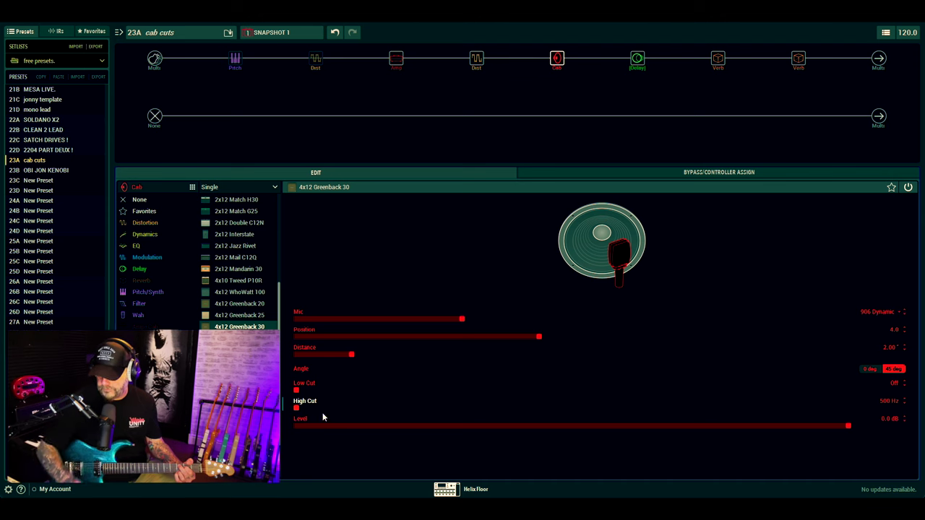
{"action": "left_click_drag", "start_coordinate": [297, 409], "coordinate": [414, 423]}
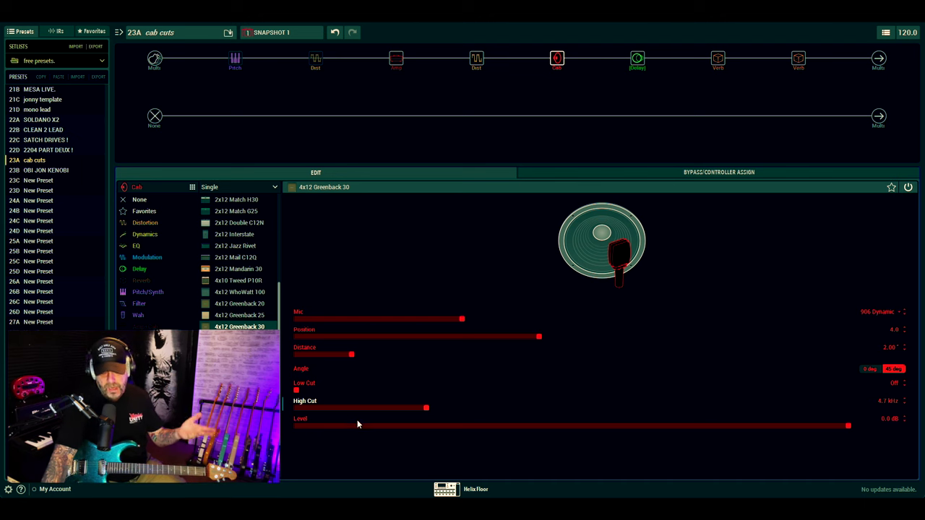
{"action": "mouse_move", "coordinate": [804, 66]}
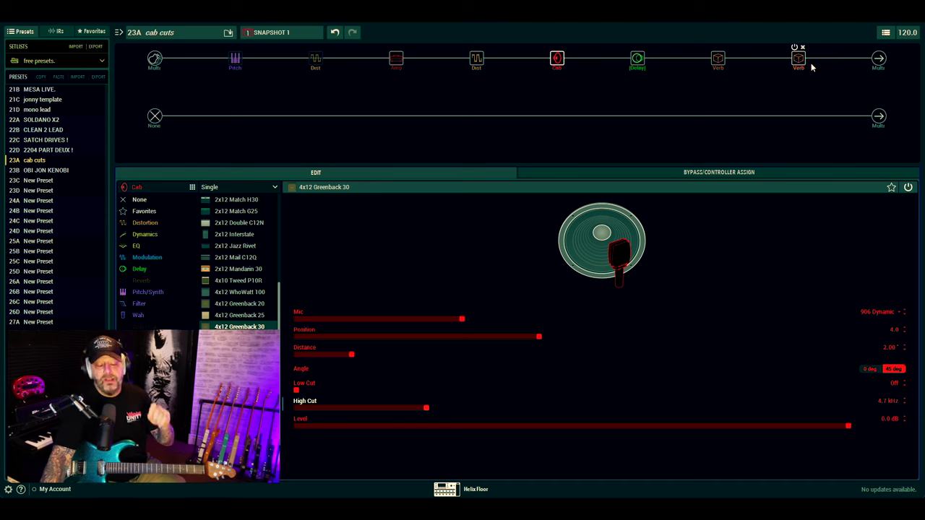
- Open the Tile reverb and sweep its High Cut between 1.7 and 15.0 kHz, settling at 4.9 kHz
{"action": "left_click", "coordinate": [799, 59]}
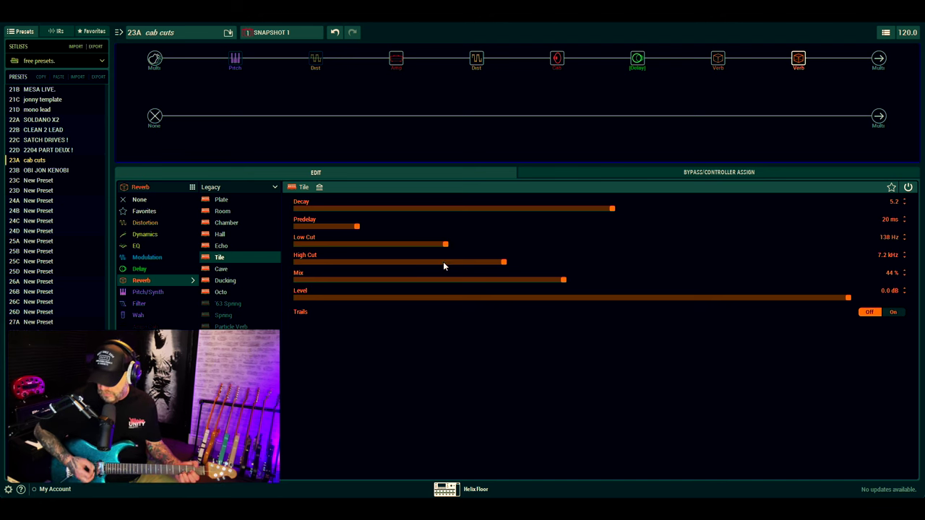
{"action": "left_click", "coordinate": [333, 262]}
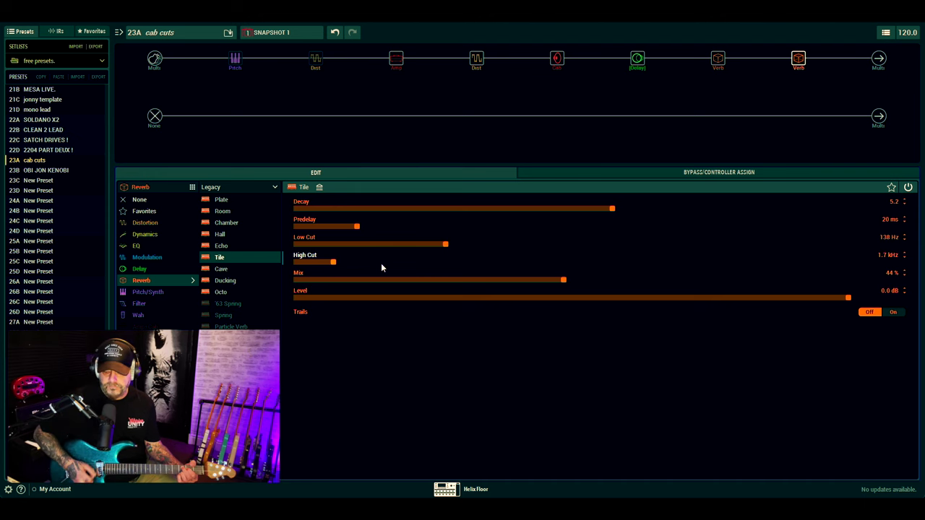
{"action": "left_click_drag", "start_coordinate": [693, 264], "coordinate": [547, 264]}
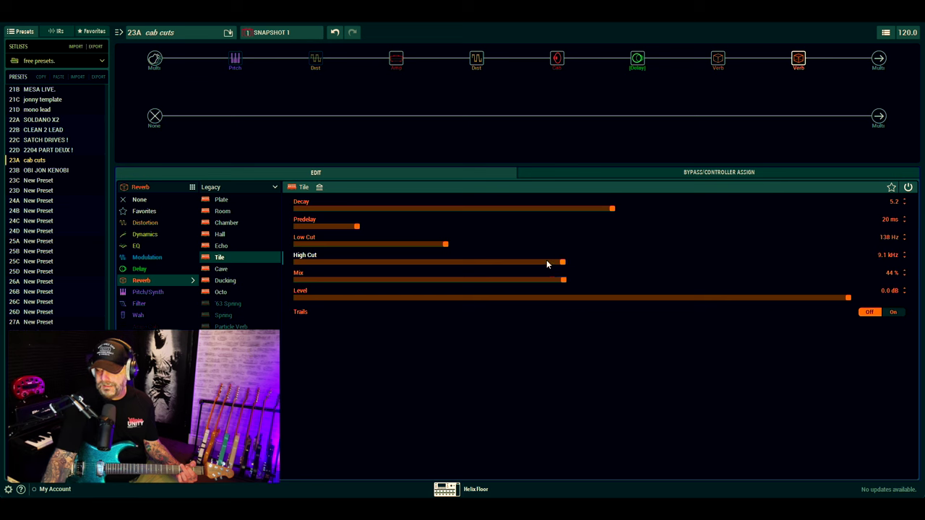
{"action": "left_click_drag", "start_coordinate": [476, 263], "coordinate": [425, 262]}
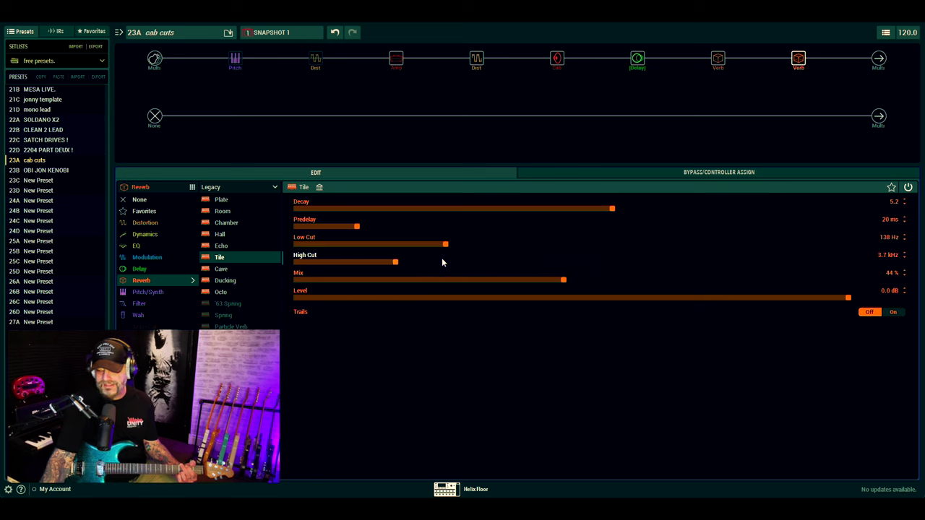
{"action": "left_click_drag", "start_coordinate": [642, 265], "coordinate": [745, 265]}
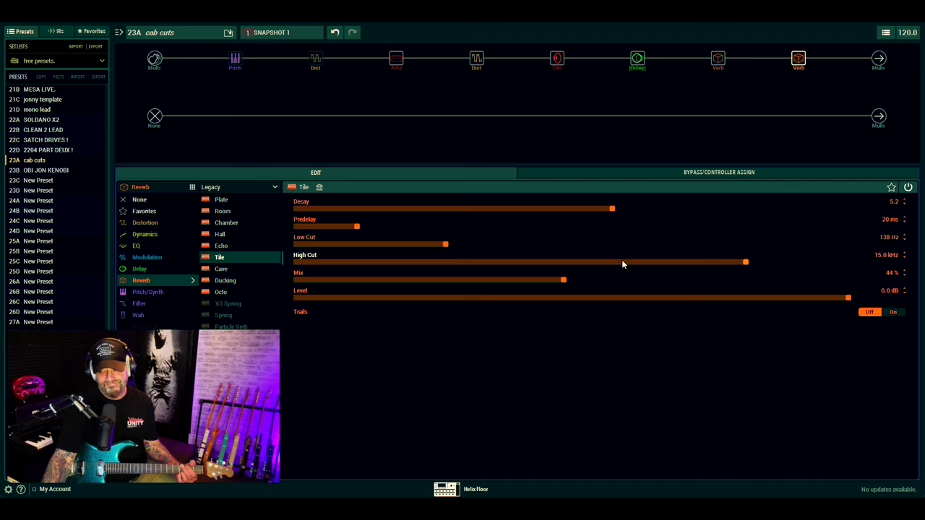
{"action": "left_click_drag", "start_coordinate": [738, 265], "coordinate": [605, 263]}
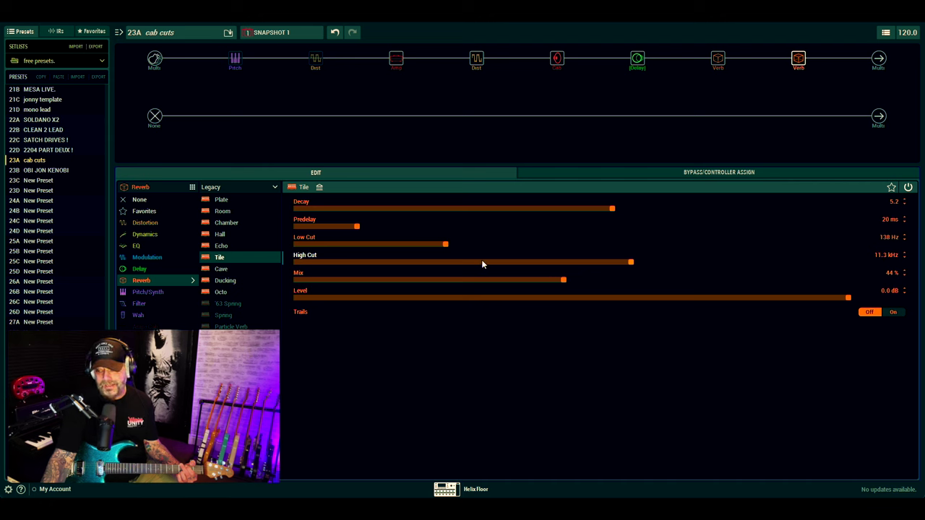
{"action": "left_click_drag", "start_coordinate": [482, 264], "coordinate": [434, 266]}
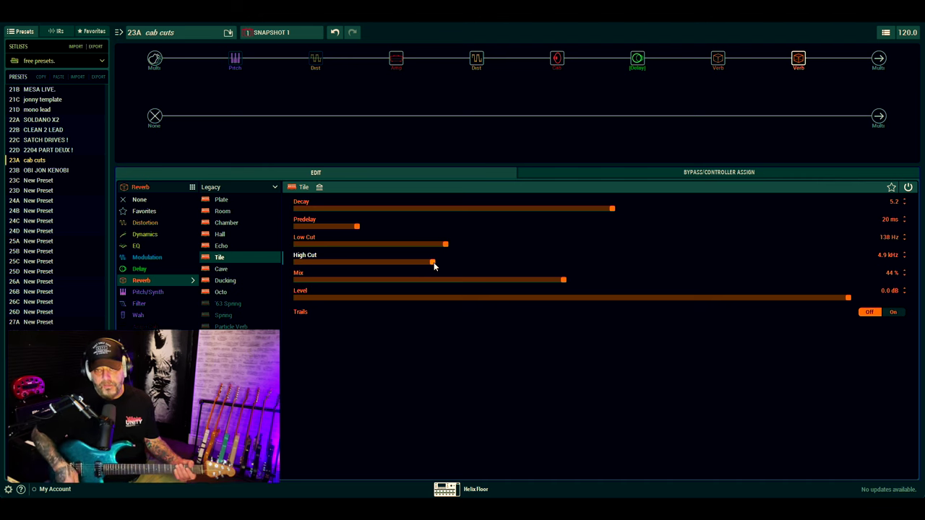
{"action": "left_click", "coordinate": [315, 60]}
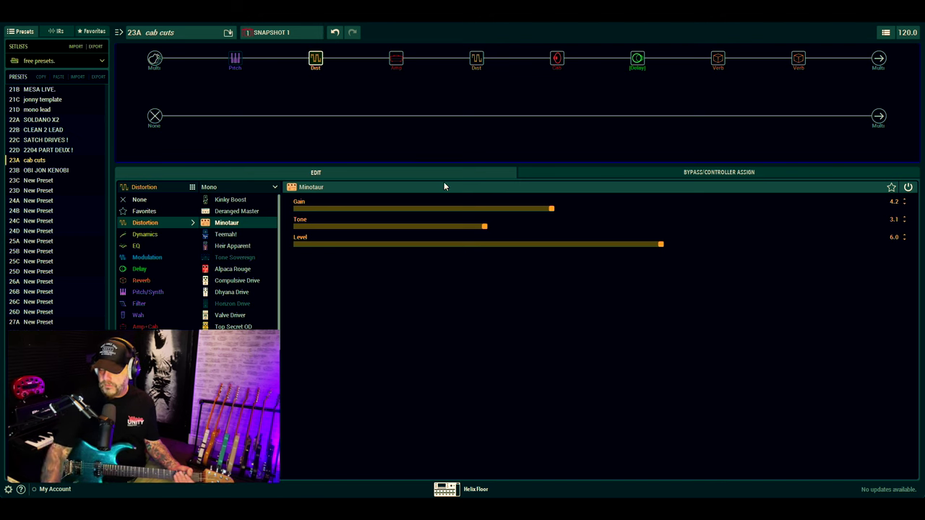
- Adjust the Minotaur drive's Tone from 3.1 to about 3.9, leaving Gain 4.2 and Level 6.0
{"action": "left_click", "coordinate": [642, 227]}
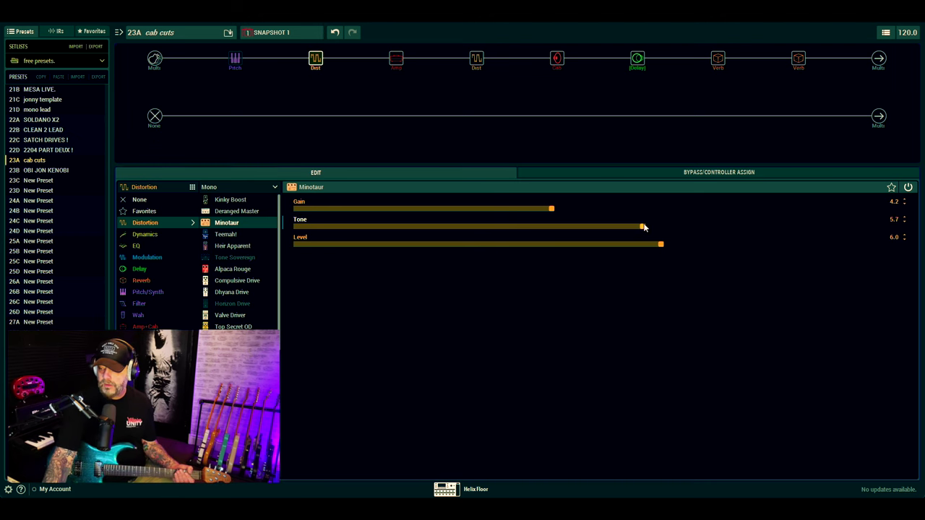
{"action": "left_click_drag", "start_coordinate": [642, 227], "coordinate": [477, 230]}
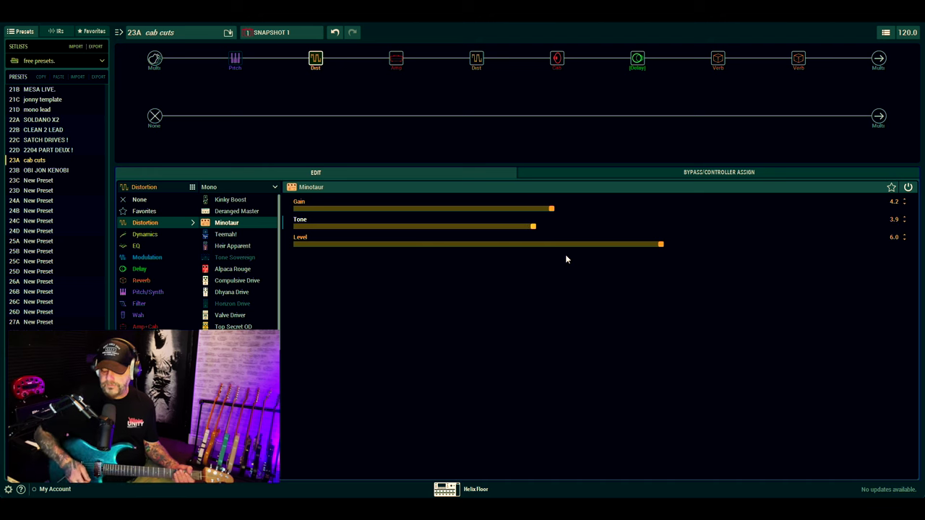
- Show the Simple Pitch settings: Interval -1, Cents 0.00, Mix 100%, Level 0.0 dB
{"action": "left_click", "coordinate": [236, 58]}
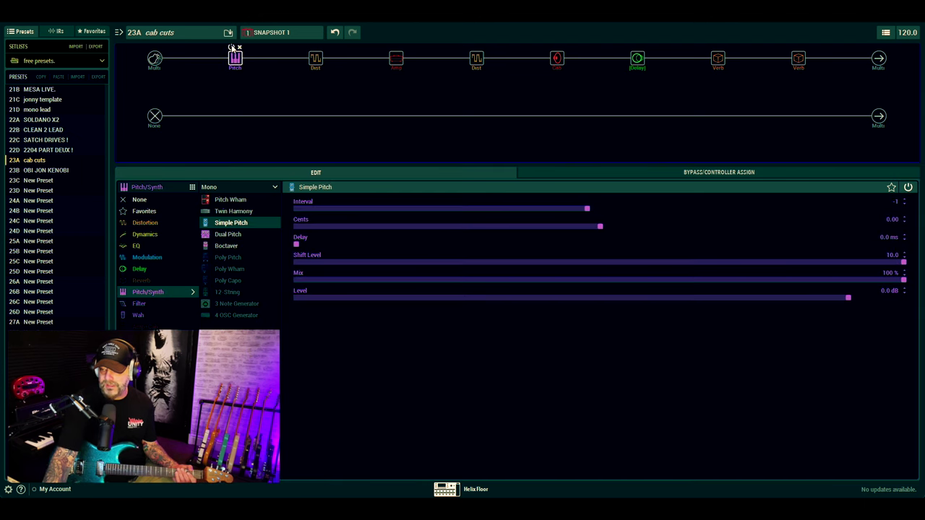